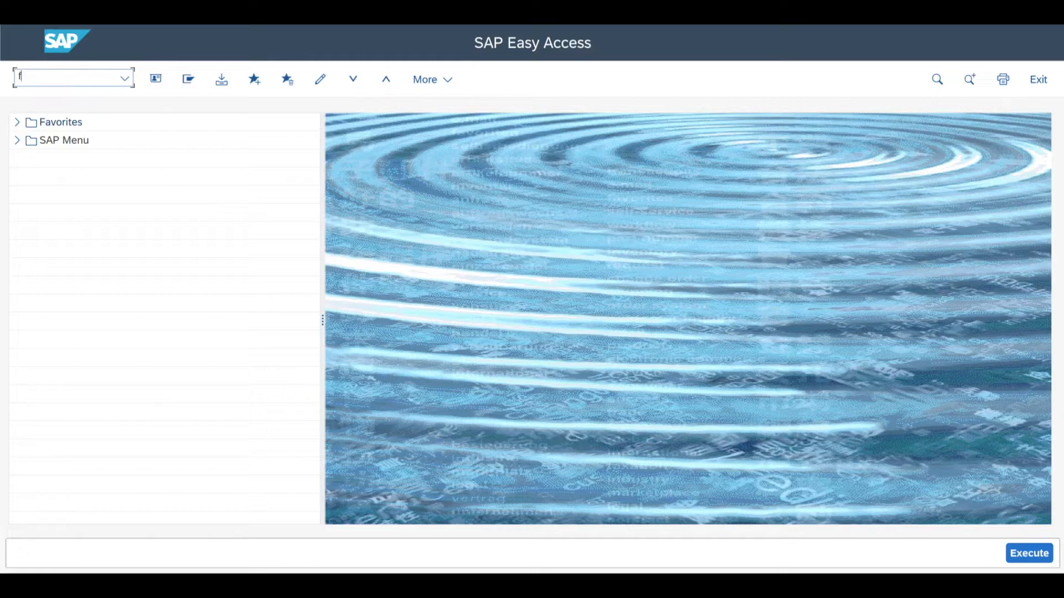
Step: Open the Acquisition from Purchase with Vendor transaction and set the document date to 22.10.2023, copied from the posting date
{"action": "key", "text": "Return"}
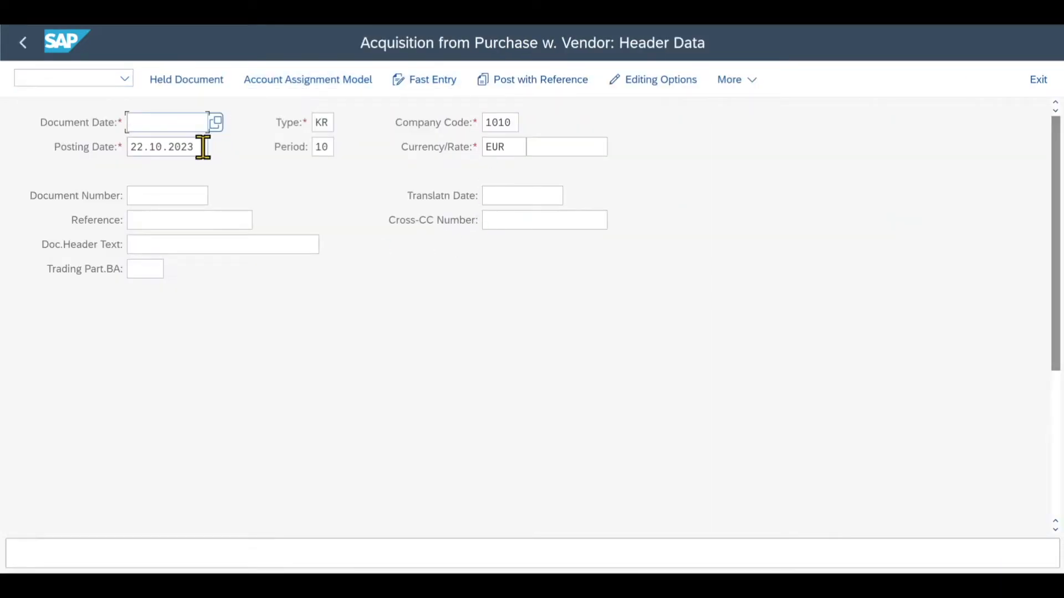
{"action": "left_click_drag", "start_coordinate": [203, 147], "coordinate": [102, 149]}
{"action": "key", "text": "ctrl+c"}
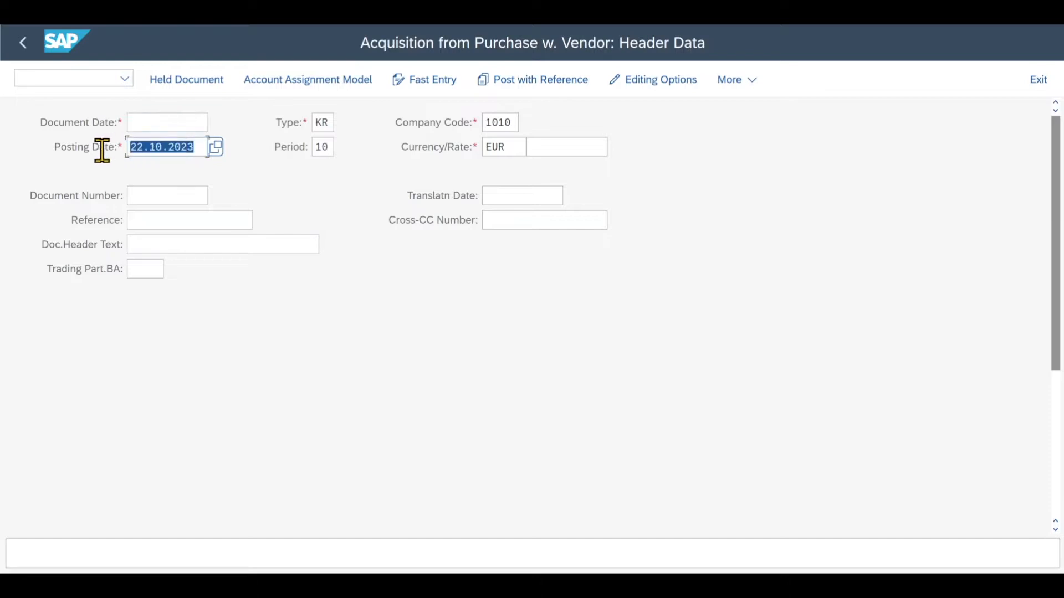
{"action": "left_click", "coordinate": [161, 116]}
{"action": "key", "text": "ctrl+v"}
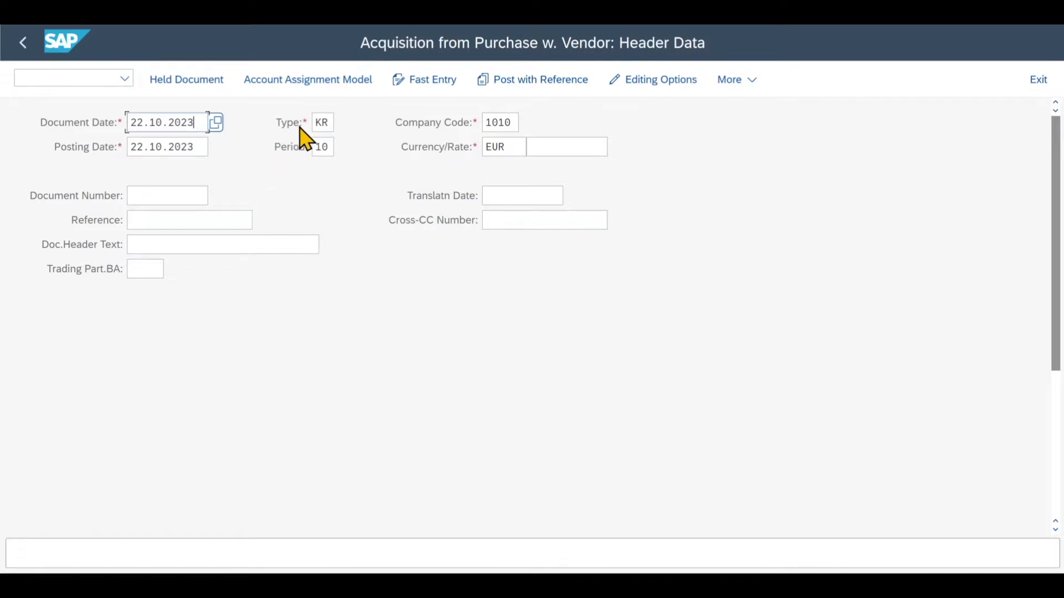
Step: Check the document type against the list of available types, and check the company code and currency in the header
{"action": "left_click", "coordinate": [333, 123]}
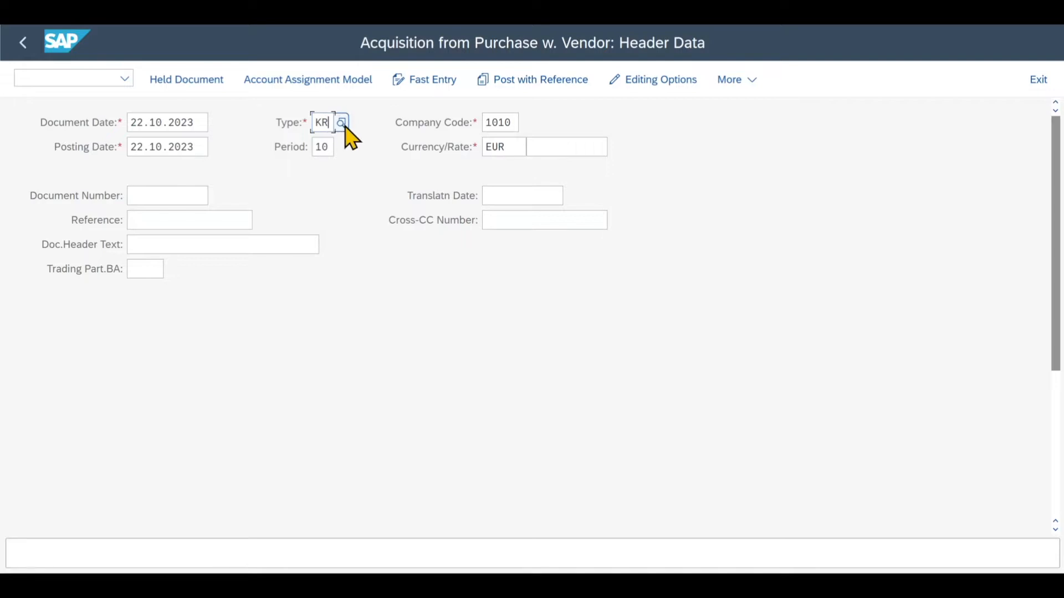
{"action": "left_click", "coordinate": [342, 125]}
{"action": "scroll", "coordinate": [435, 310], "scroll_direction": "down", "scroll_amount": 9}
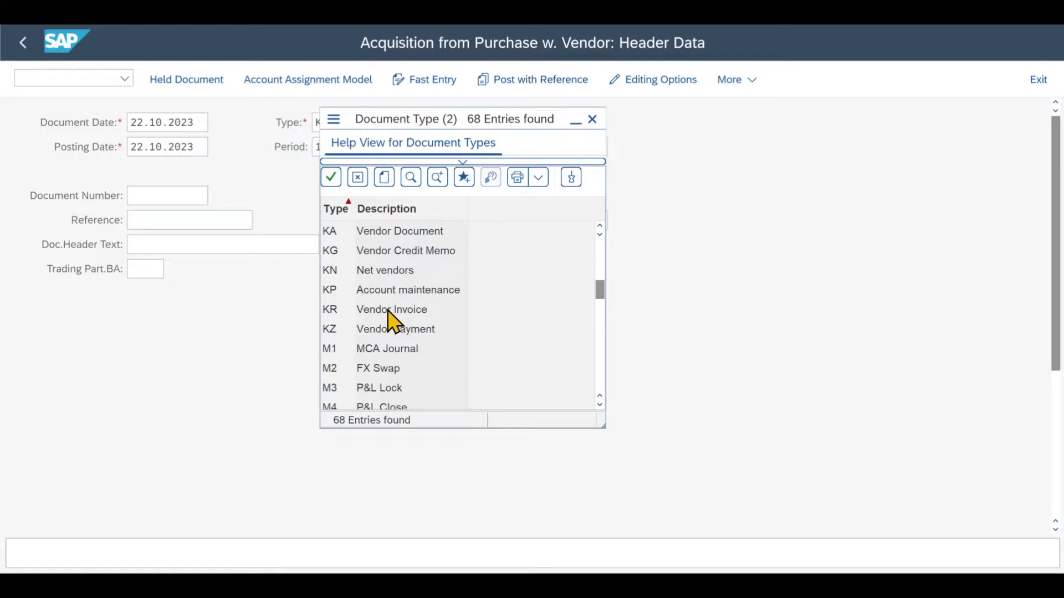
{"action": "left_click", "coordinate": [592, 119]}
{"action": "left_click", "coordinate": [507, 123]}
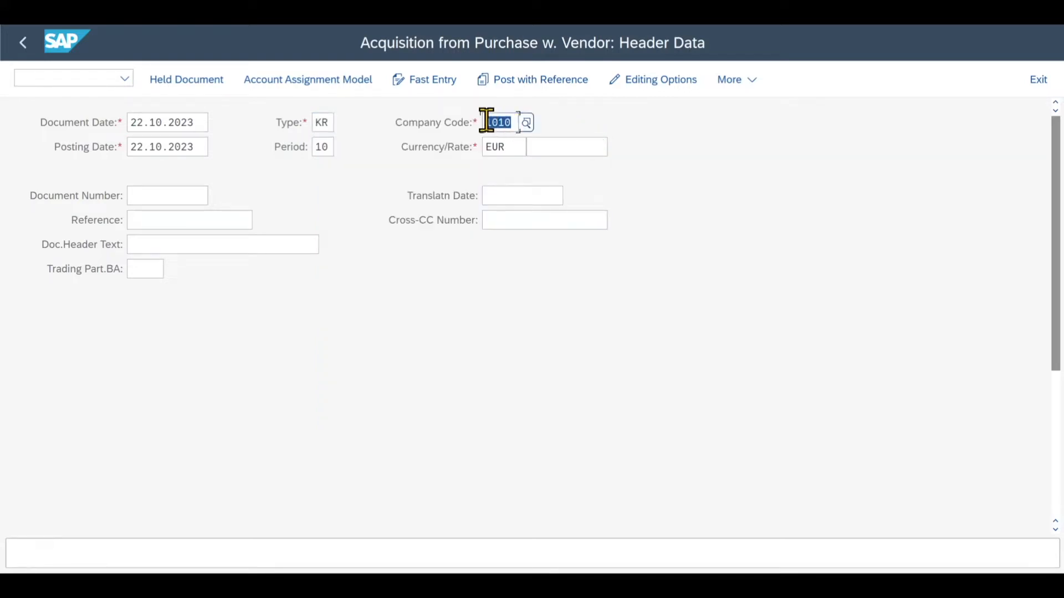
{"action": "left_click", "coordinate": [514, 146]}
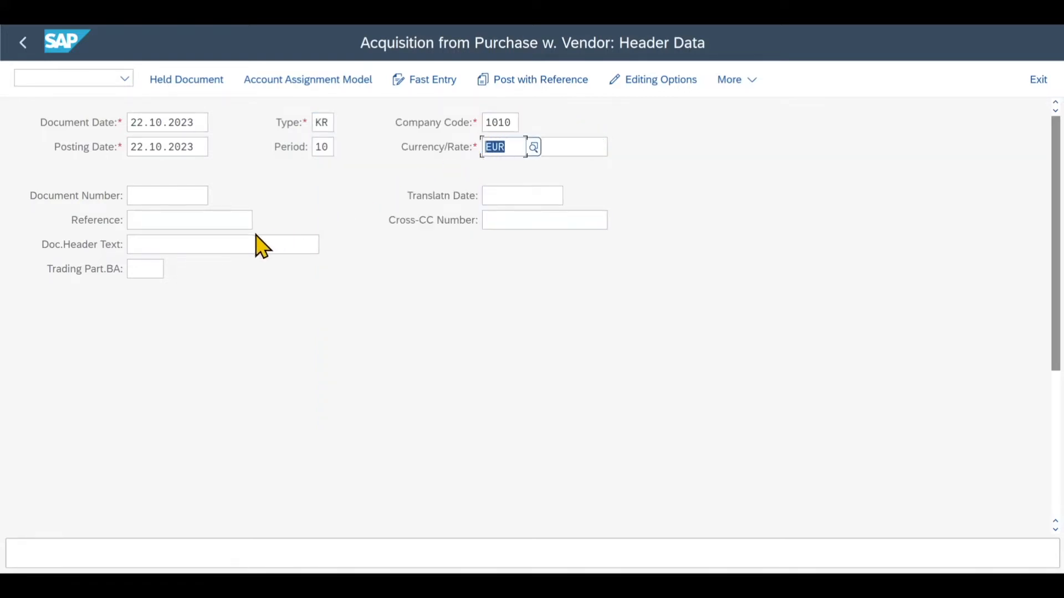
Step: Enter Test as the reference in the document header
{"action": "left_click", "coordinate": [246, 223]}
{"action": "type", "text": "Test"}
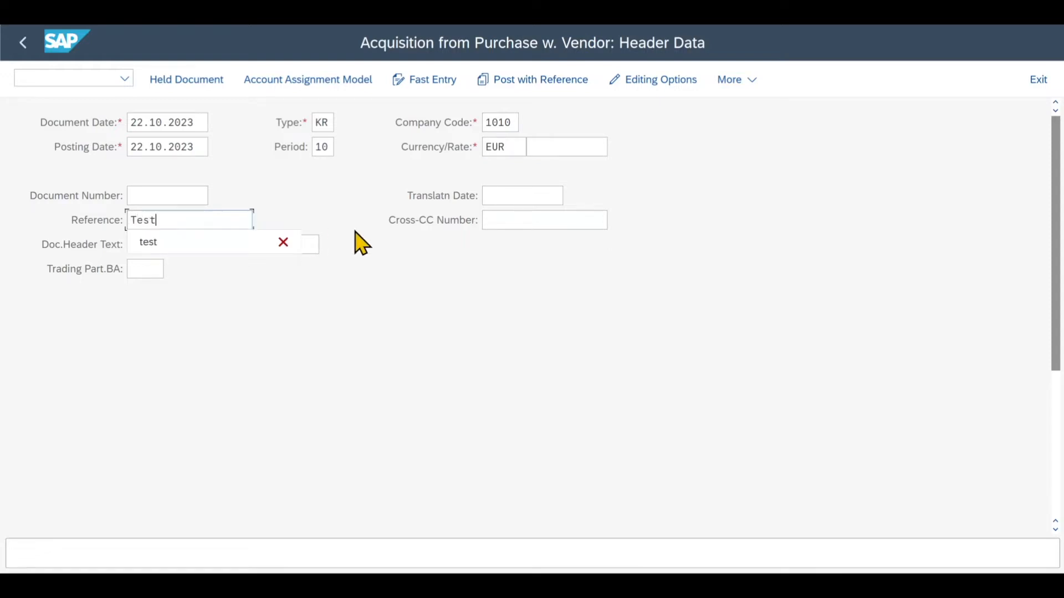
{"action": "left_click", "coordinate": [206, 226]}
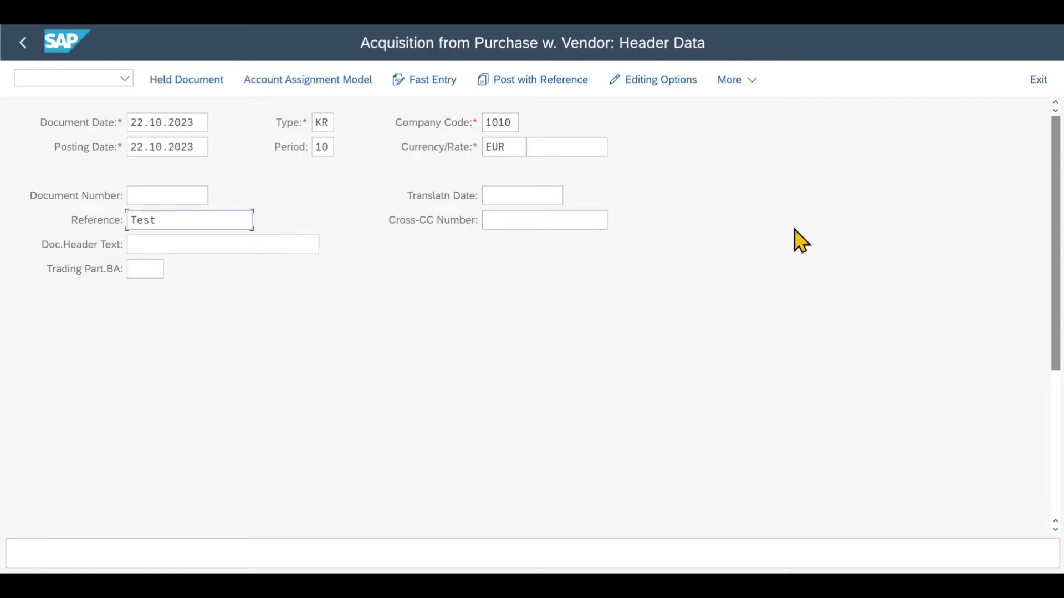
Step: Select posting key 31 (Invoice) from the available posting keys for the first line item
{"action": "left_click_drag", "start_coordinate": [1057, 253], "coordinate": [1058, 404]}
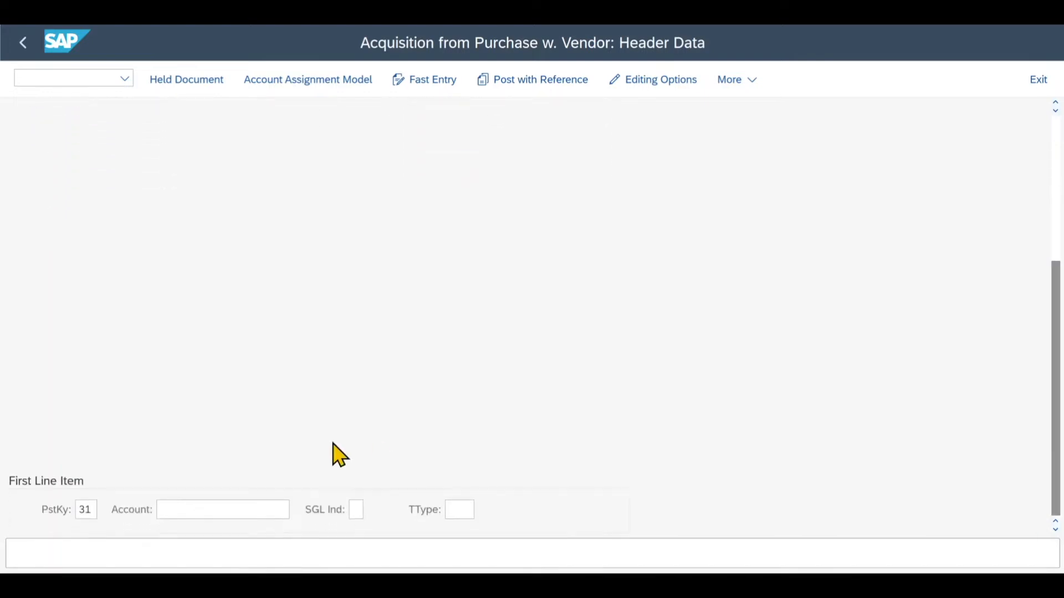
{"action": "left_click", "coordinate": [92, 508]}
{"action": "left_click", "coordinate": [104, 509]}
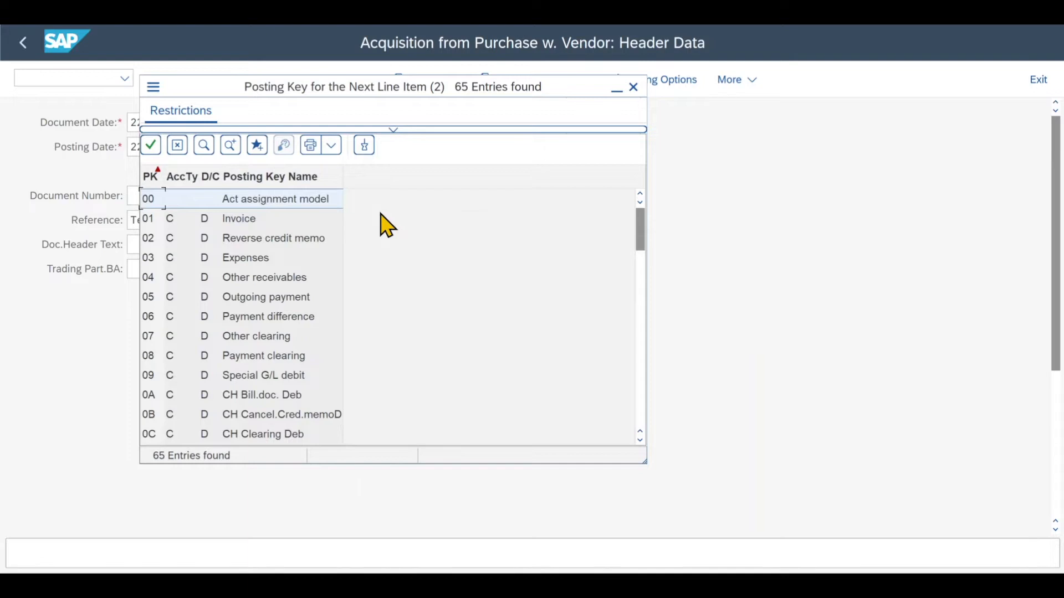
{"action": "scroll", "coordinate": [259, 284], "scroll_direction": "down", "scroll_amount": 3}
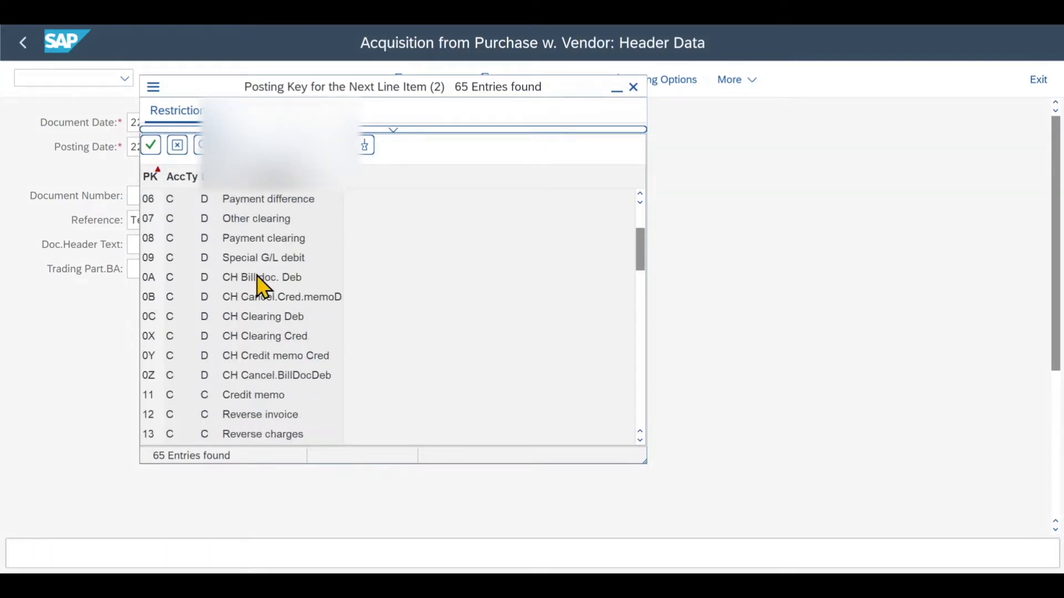
{"action": "scroll", "coordinate": [259, 283], "scroll_direction": "down", "scroll_amount": 8}
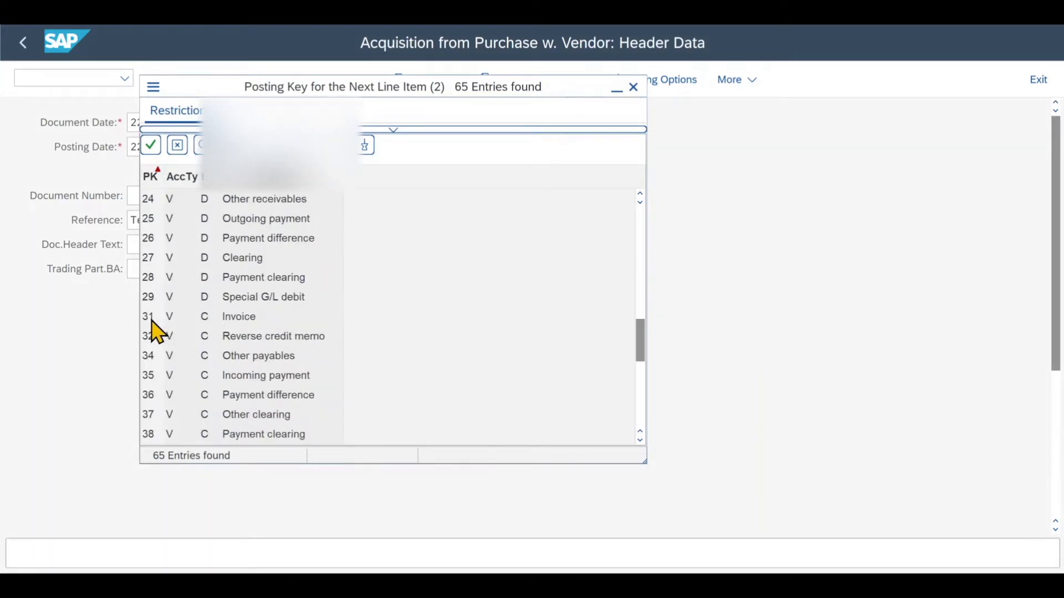
{"action": "left_click", "coordinate": [244, 317]}
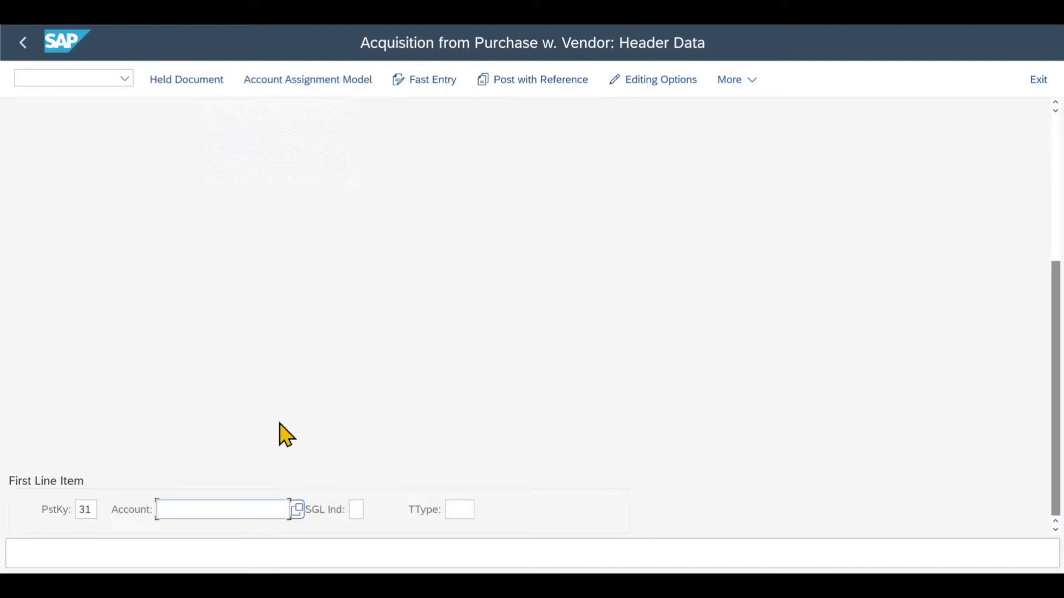
Step: Enter the supplier account for the first line item and set the vendor item's amount to 1000 EUR
{"action": "key", "text": "Down"}
{"action": "left_click", "coordinate": [204, 196]}
{"action": "key", "text": "Return"}
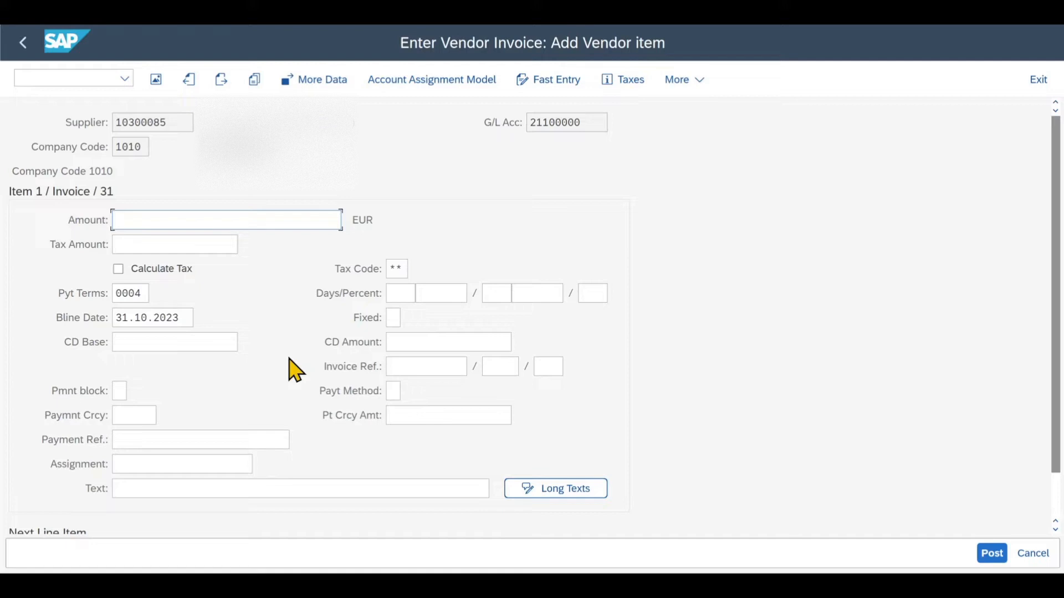
{"action": "type", "text": "1000"}
{"action": "key", "text": "Return"}
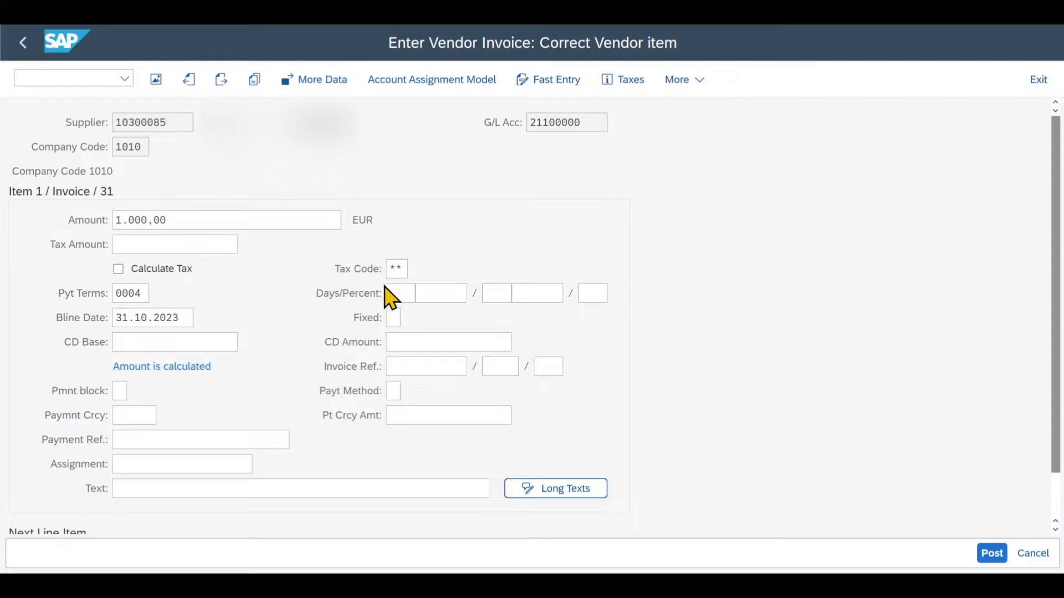
Step: Select posting key 70 (Debit asset) from the available posting keys for the next line item
{"action": "scroll", "coordinate": [283, 327], "scroll_direction": "down", "scroll_amount": 3}
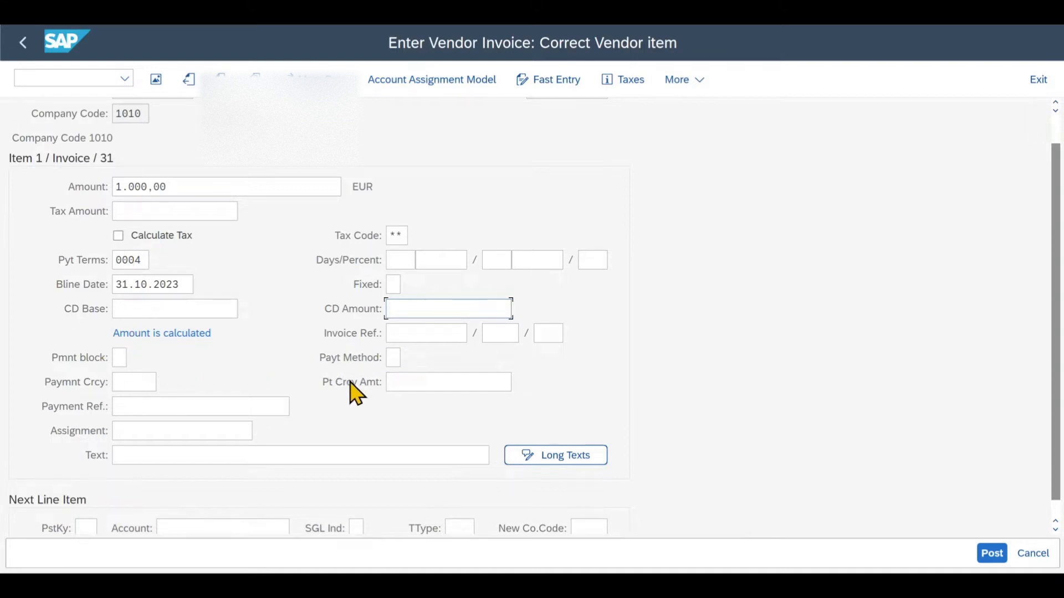
{"action": "scroll", "coordinate": [280, 398], "scroll_direction": "down", "scroll_amount": 2}
{"action": "left_click", "coordinate": [176, 439]}
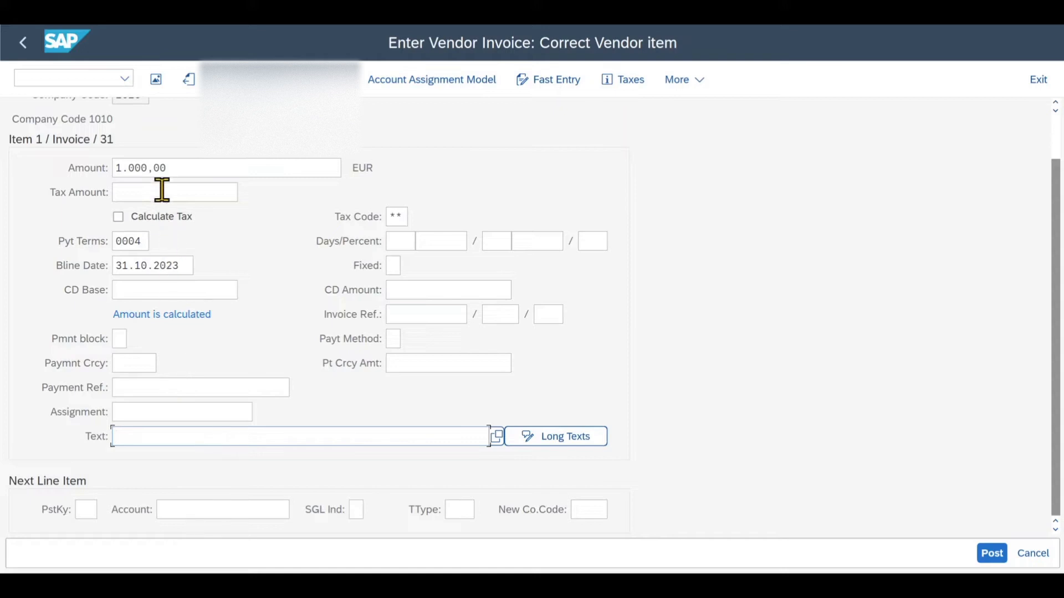
{"action": "left_click", "coordinate": [87, 509]}
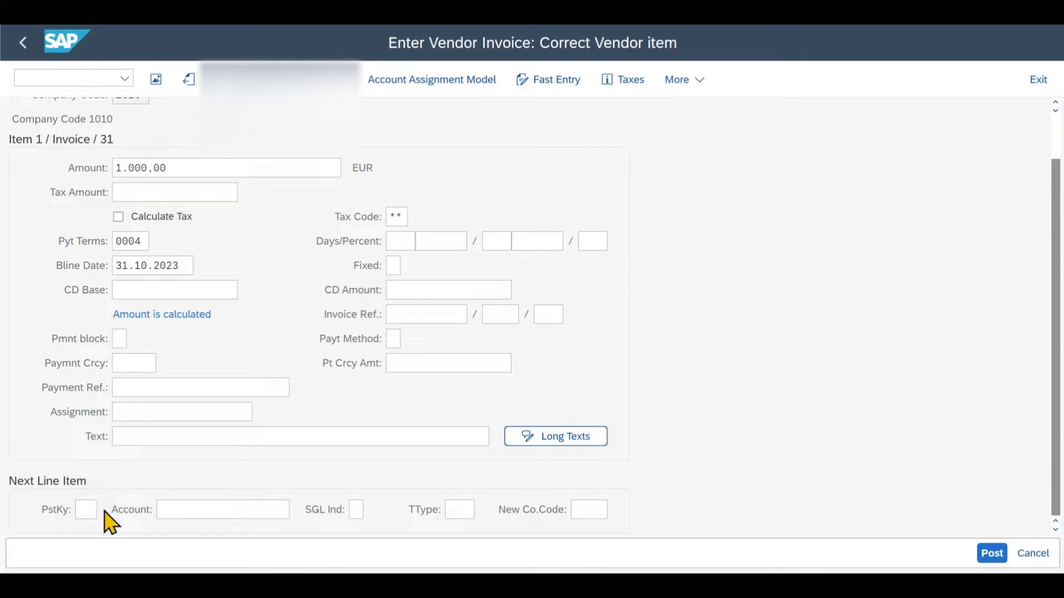
{"action": "left_click", "coordinate": [104, 509]}
{"action": "scroll", "coordinate": [285, 299], "scroll_direction": "down", "scroll_amount": 5}
{"action": "scroll", "coordinate": [285, 300], "scroll_direction": "down", "scroll_amount": 4}
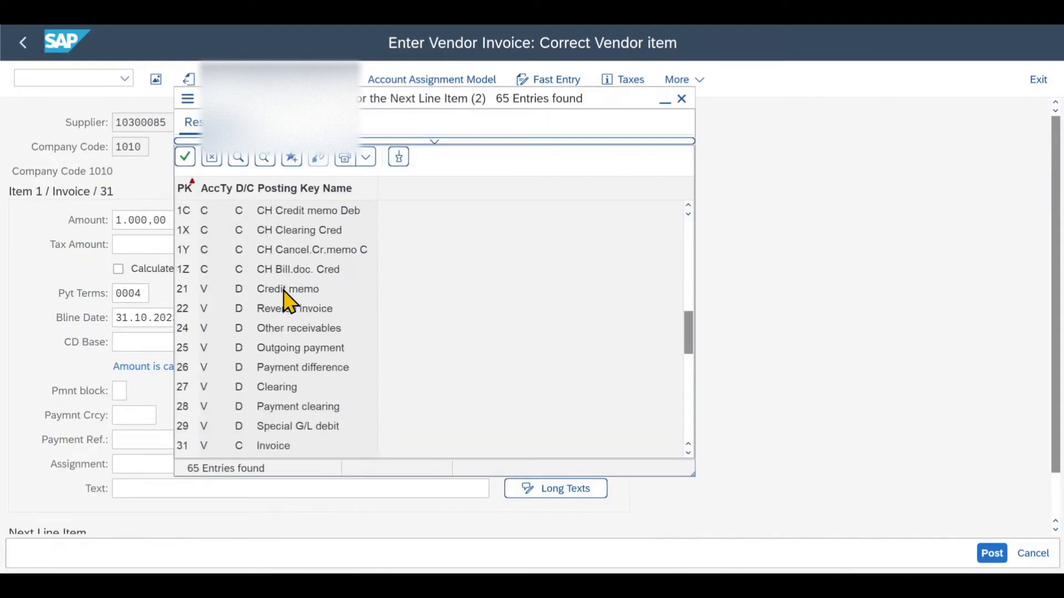
{"action": "scroll", "coordinate": [285, 300], "scroll_direction": "down", "scroll_amount": 5}
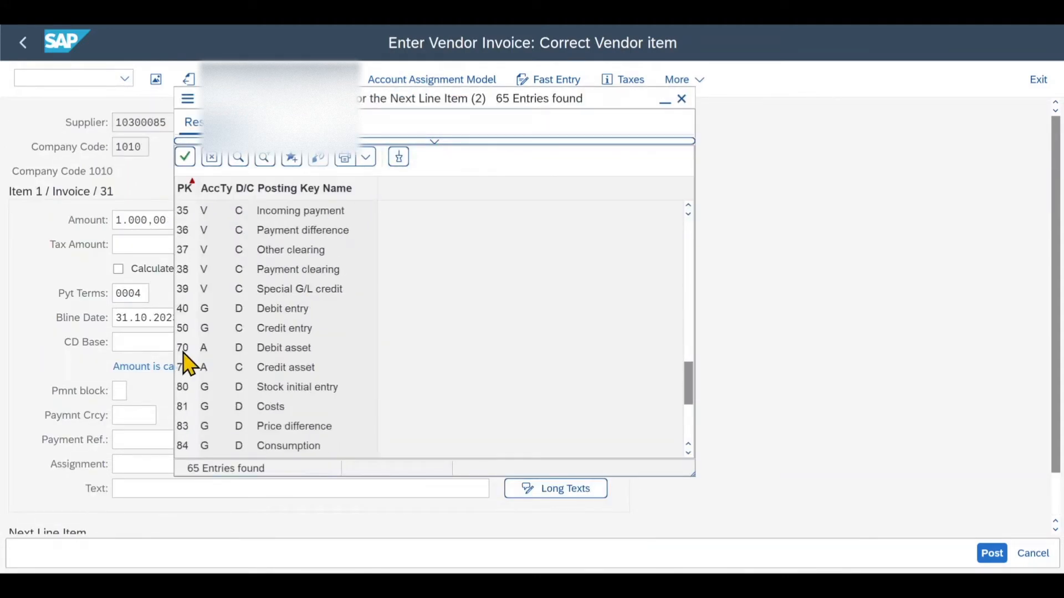
{"action": "double_click", "coordinate": [281, 349]}
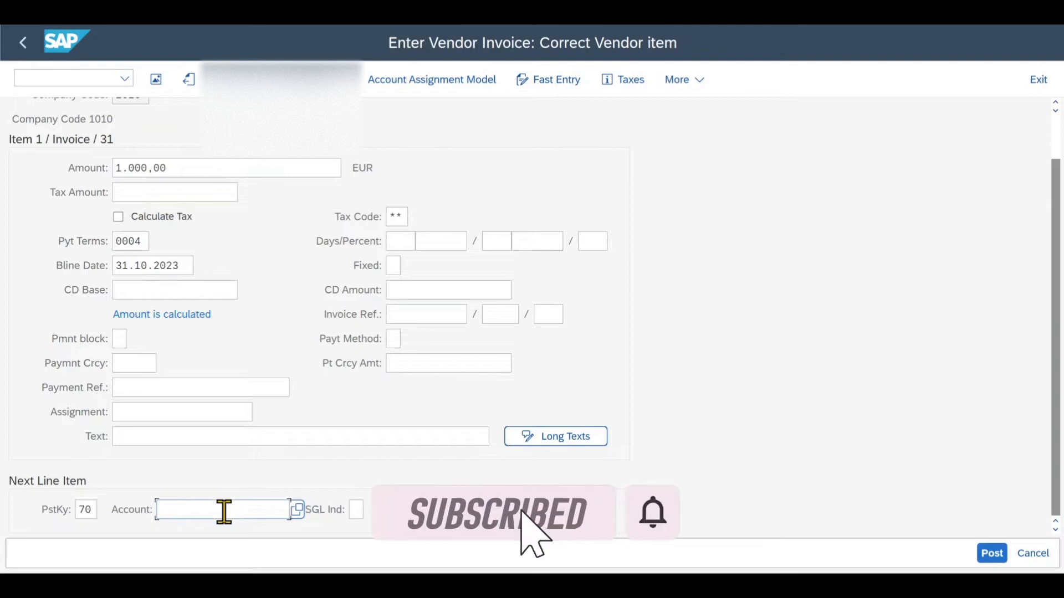
Step: Enter asset 200003 with transaction type 100 (External asset acquisition) for the next line item and proceed to the asset item
{"action": "type", "text": "200003"}
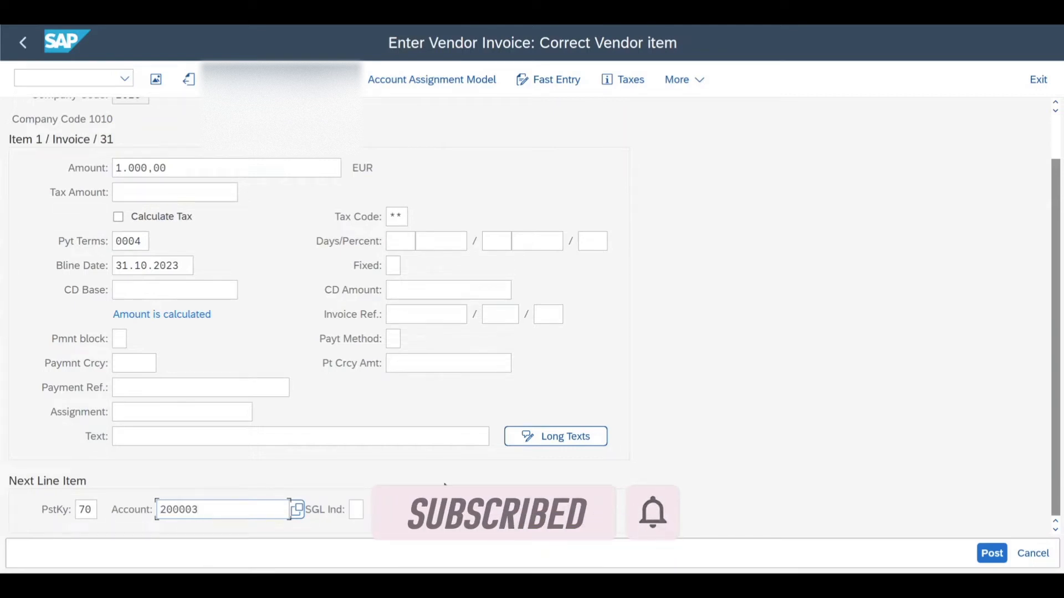
{"action": "key", "text": "Return"}
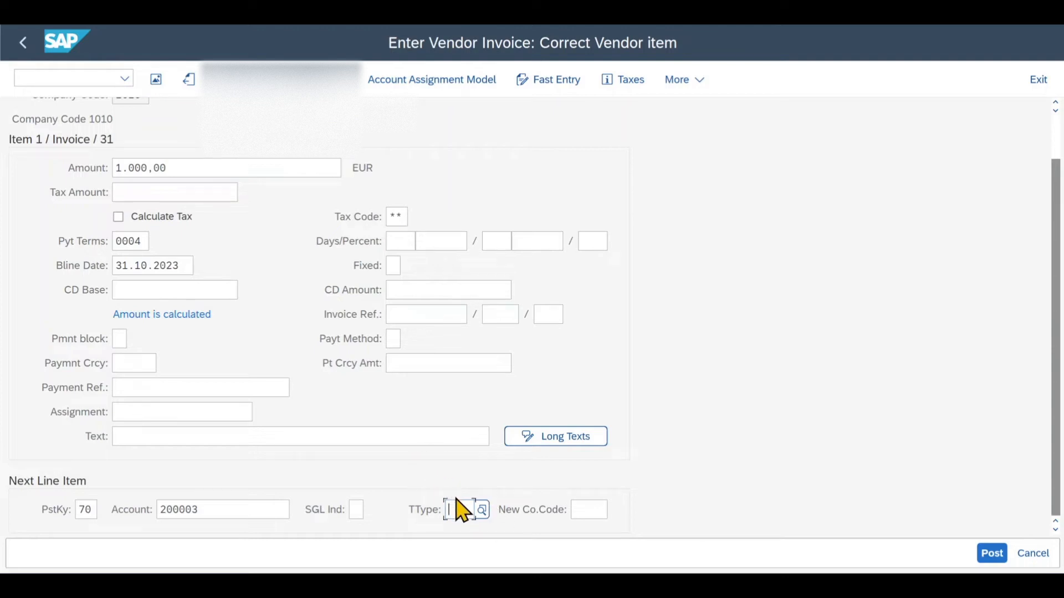
{"action": "left_click", "coordinate": [471, 510]}
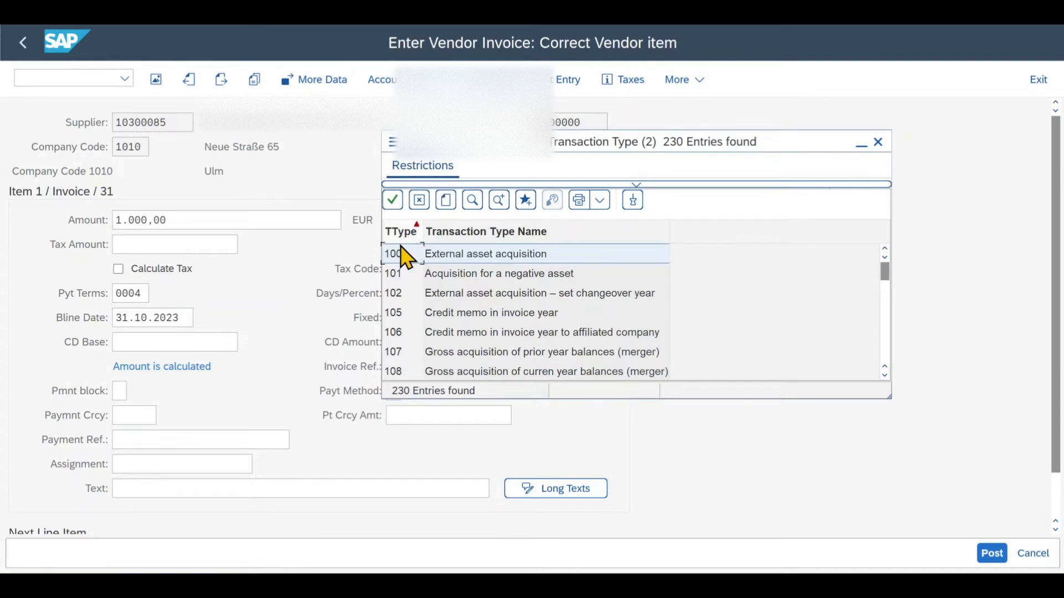
{"action": "double_click", "coordinate": [445, 258]}
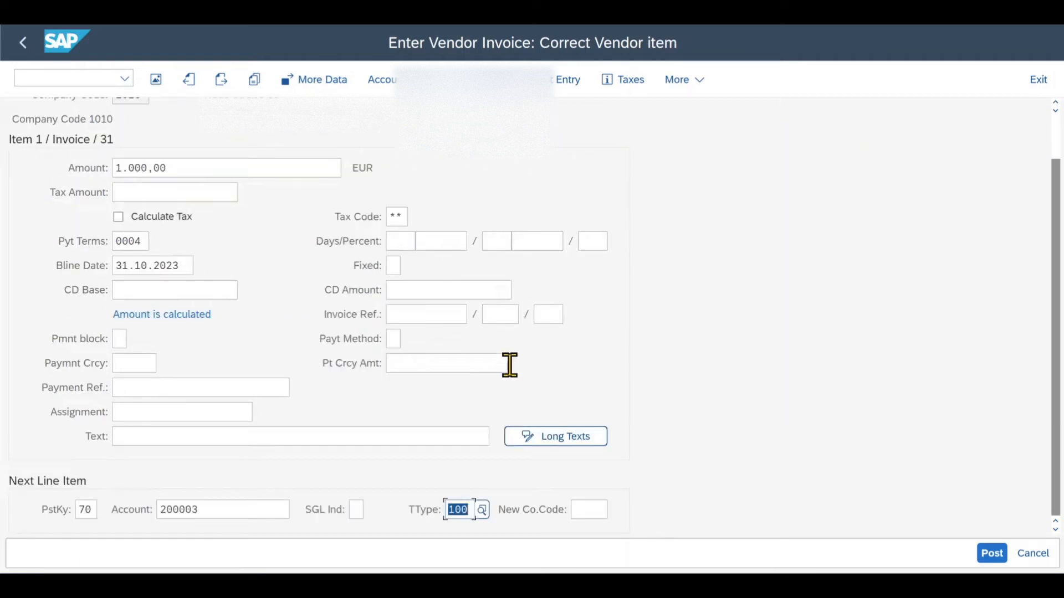
{"action": "key", "text": "Return"}
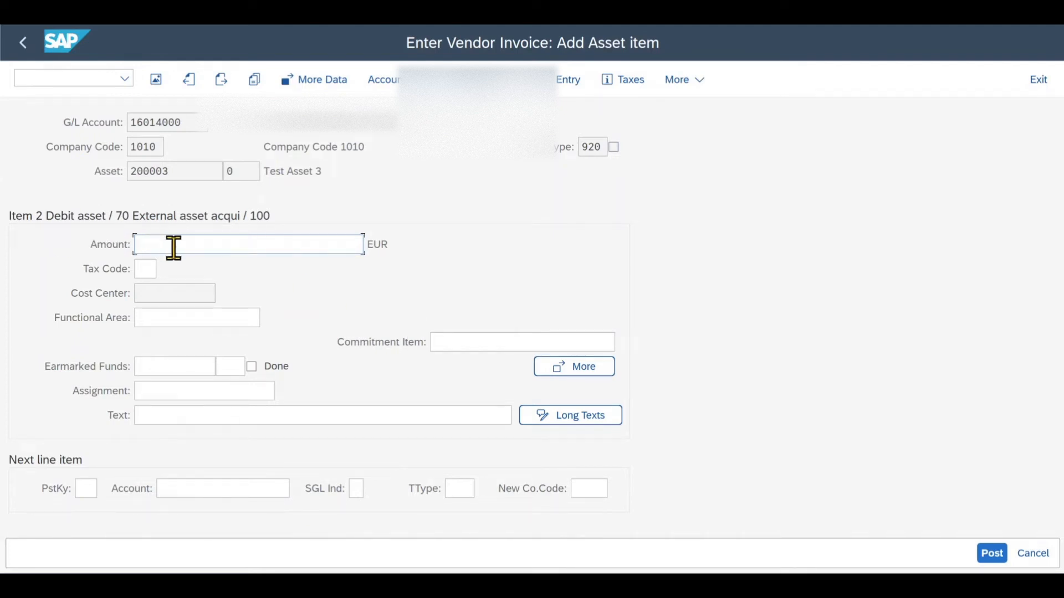
Step: Set the asset item's amount to 1000 EUR and its tax code to V0 (Input Tax non taxable)
{"action": "type", "text": "1000"}
{"action": "key", "text": "Return"}
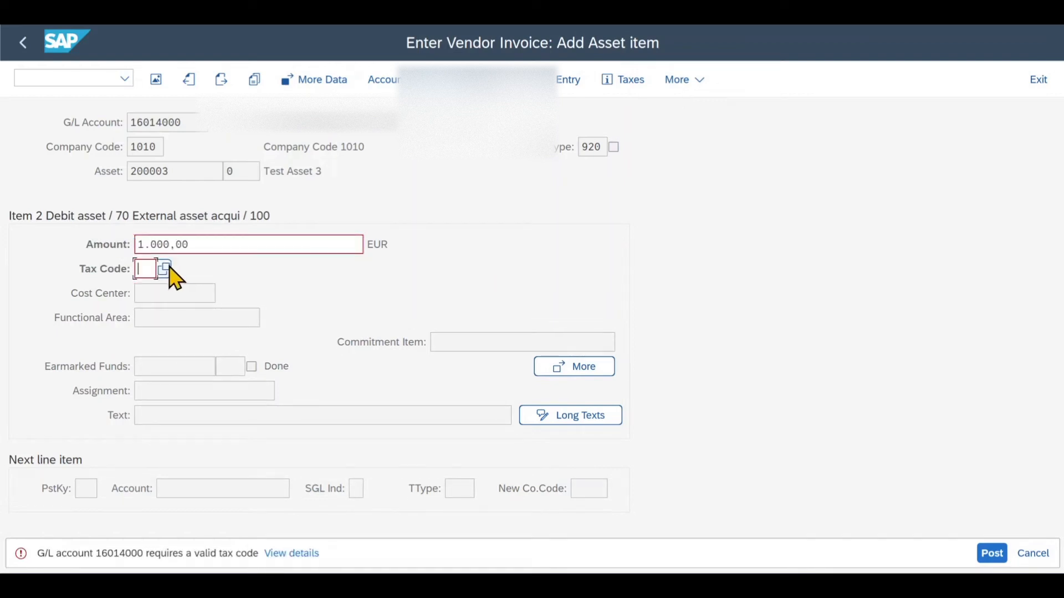
{"action": "left_click", "coordinate": [166, 269]}
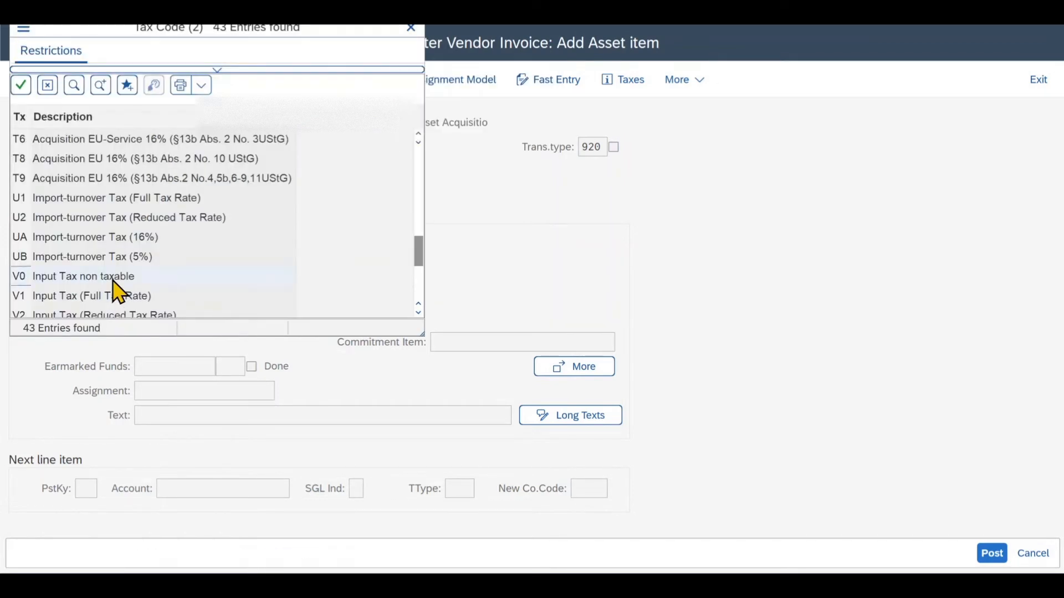
{"action": "left_click", "coordinate": [115, 280]}
{"action": "key", "text": "Return"}
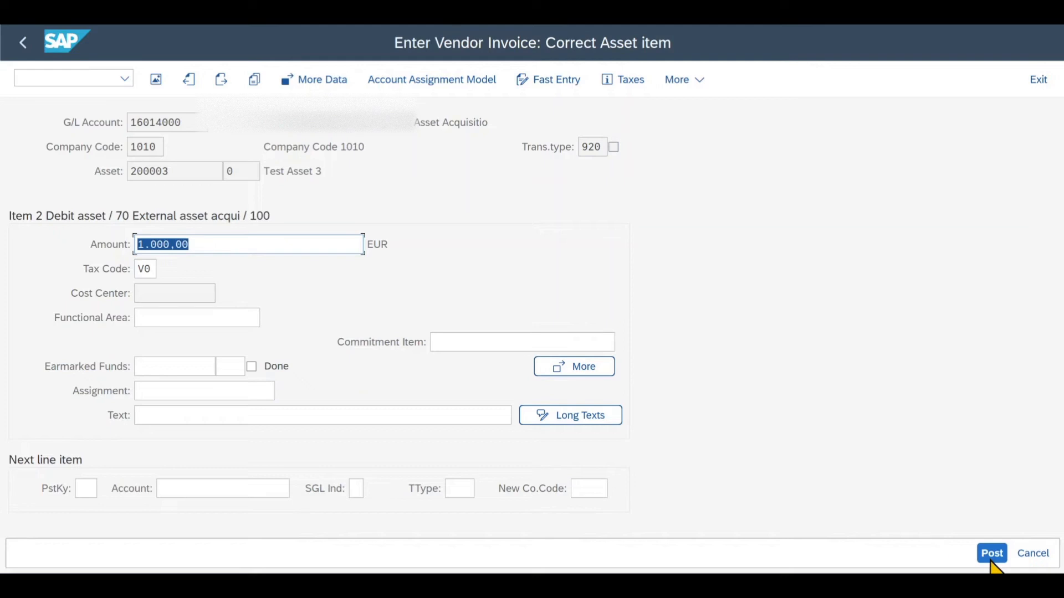
Step: Post the vendor invoice and display the posted document
{"action": "left_click", "coordinate": [991, 554]}
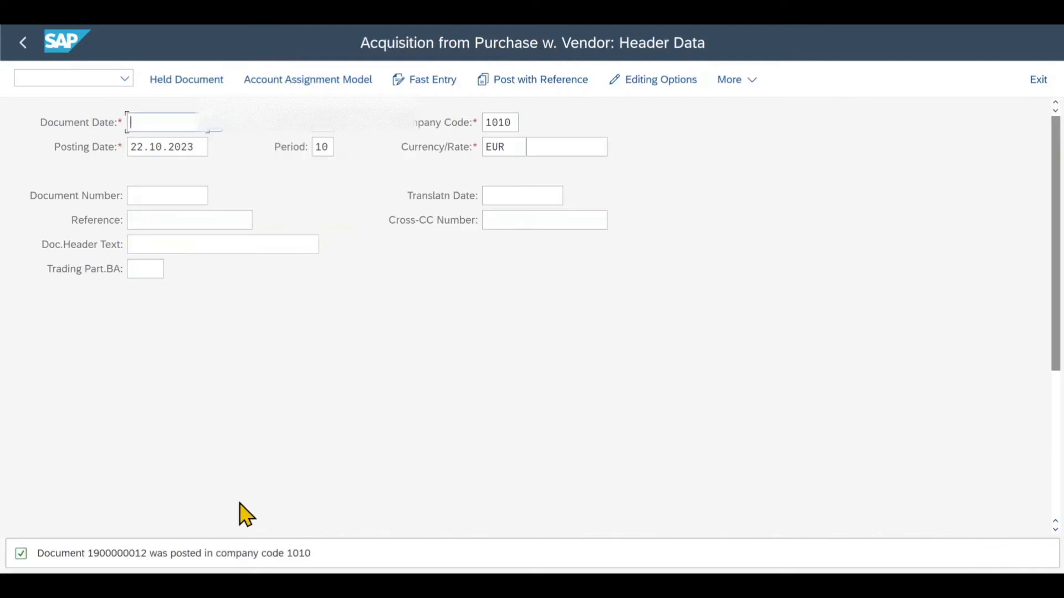
{"action": "left_click_drag", "start_coordinate": [90, 555], "coordinate": [145, 555]}
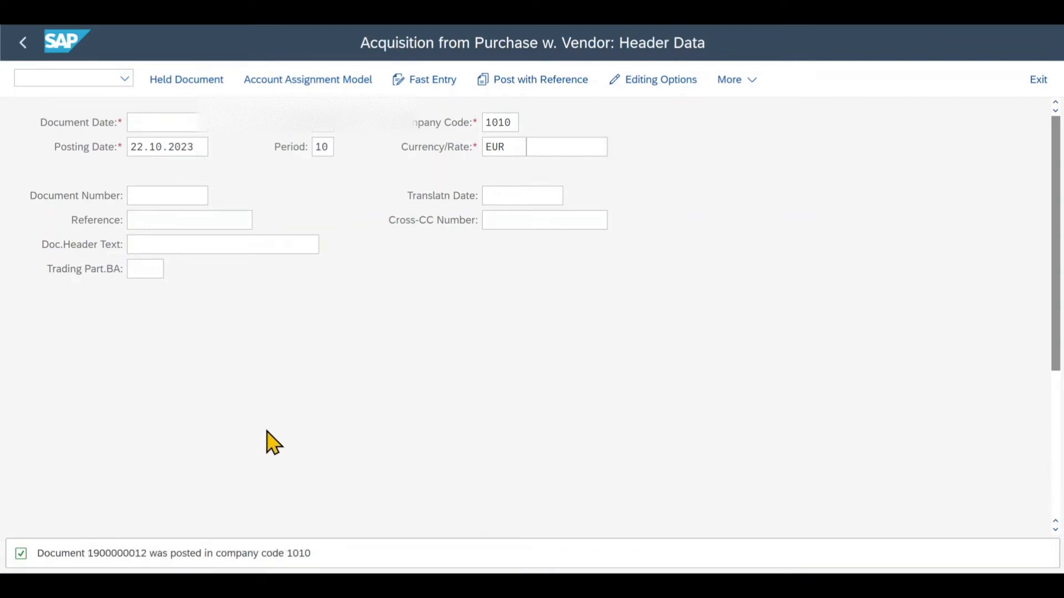
{"action": "left_click", "coordinate": [267, 428]}
{"action": "left_click", "coordinate": [118, 72]}
{"action": "left_click", "coordinate": [75, 82]}
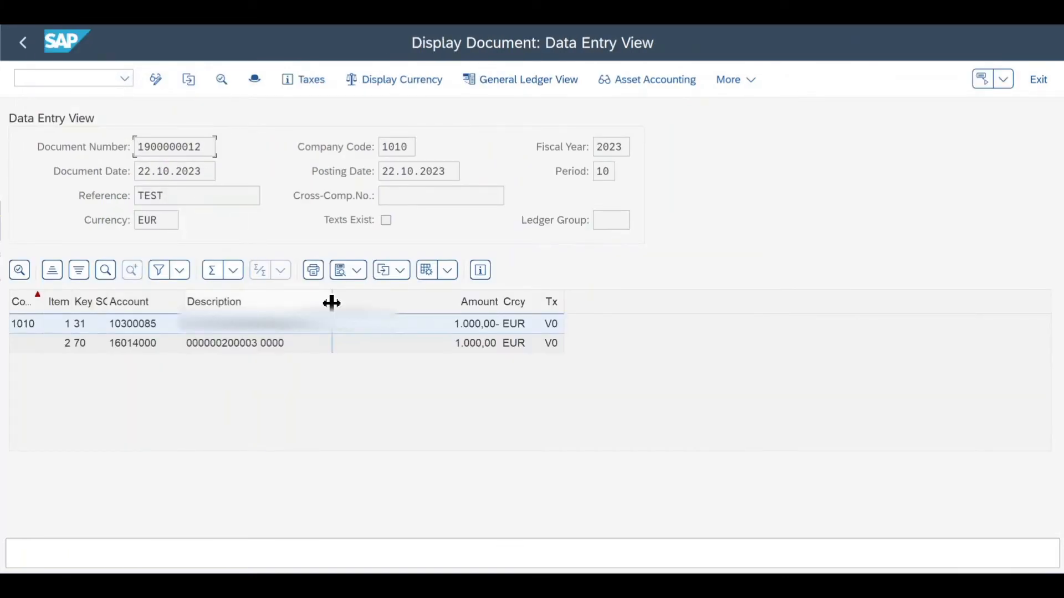
Step: Widen the Description column and examine the vendor and asset line items of the posted document
{"action": "left_click_drag", "start_coordinate": [332, 303], "coordinate": [404, 307]}
{"action": "left_click", "coordinate": [177, 345]}
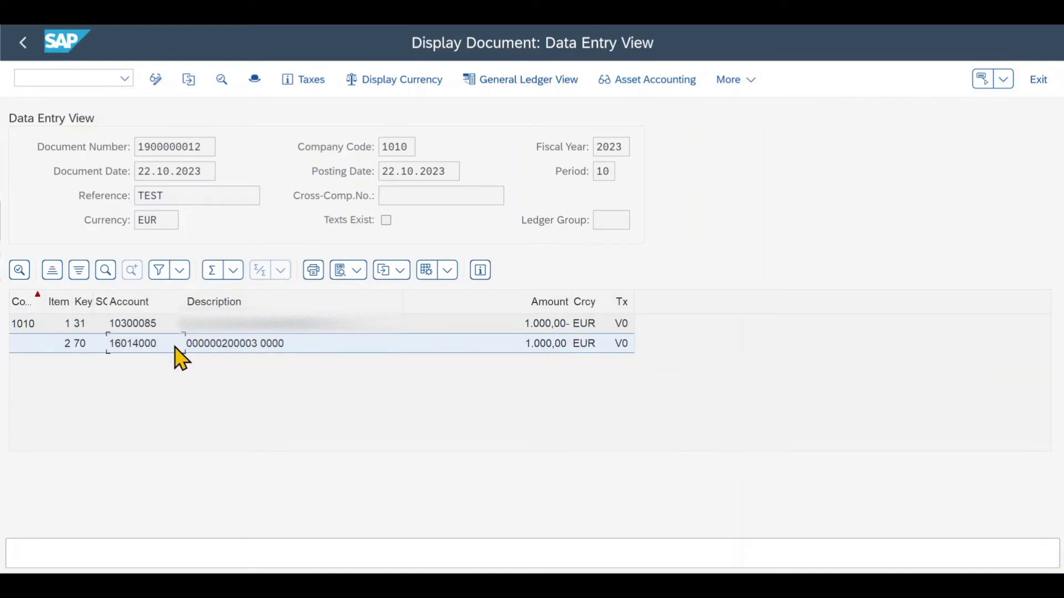
{"action": "left_click", "coordinate": [165, 337]}
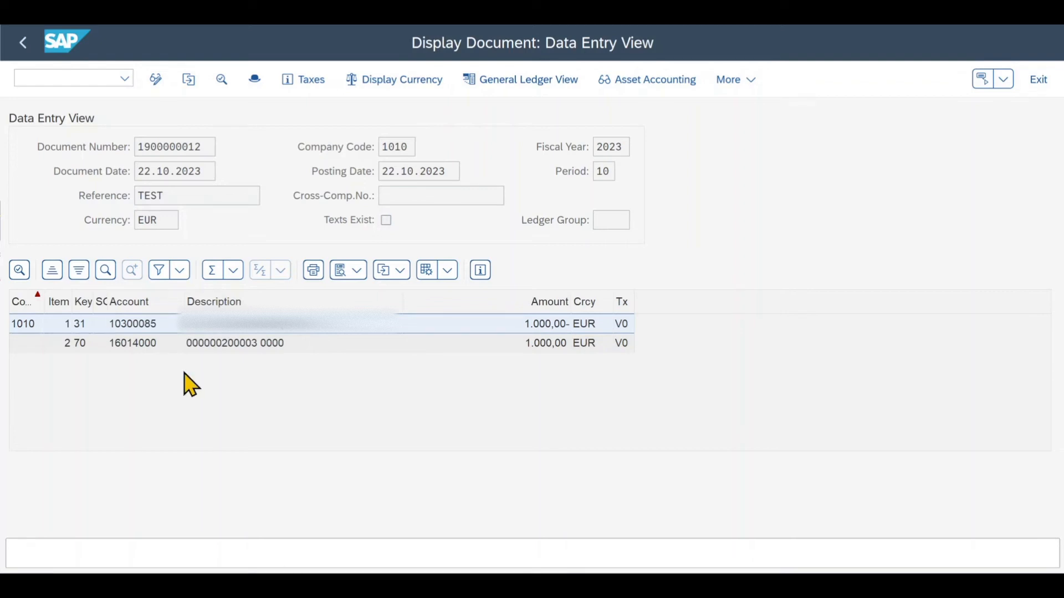
Step: Open the Asset Explorer in a new session with transaction /oaw01n and check company code 1010 and asset 200003
{"action": "left_click", "coordinate": [71, 79]}
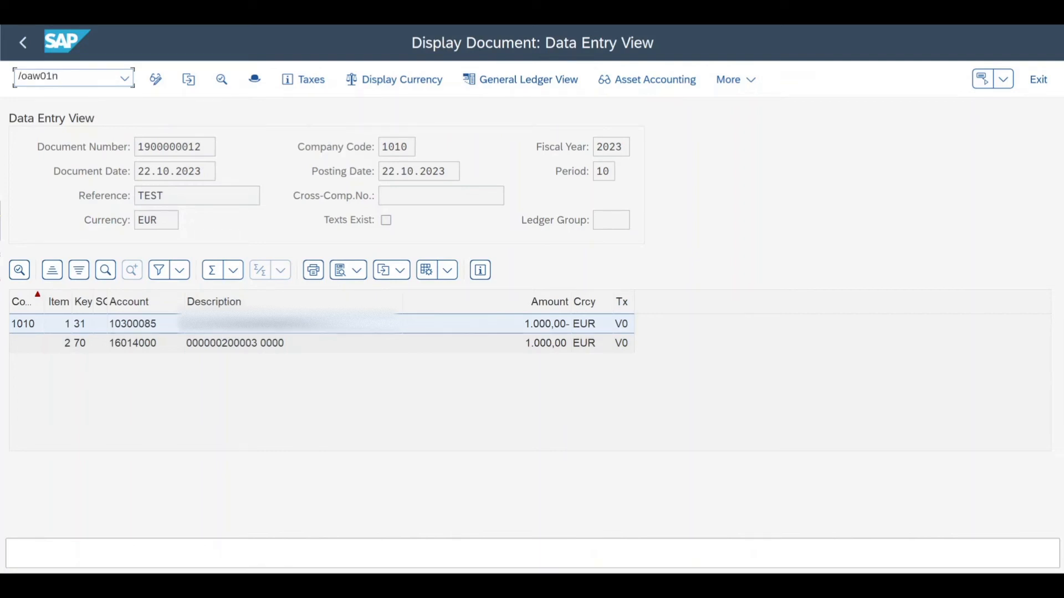
{"action": "key", "text": "Return"}
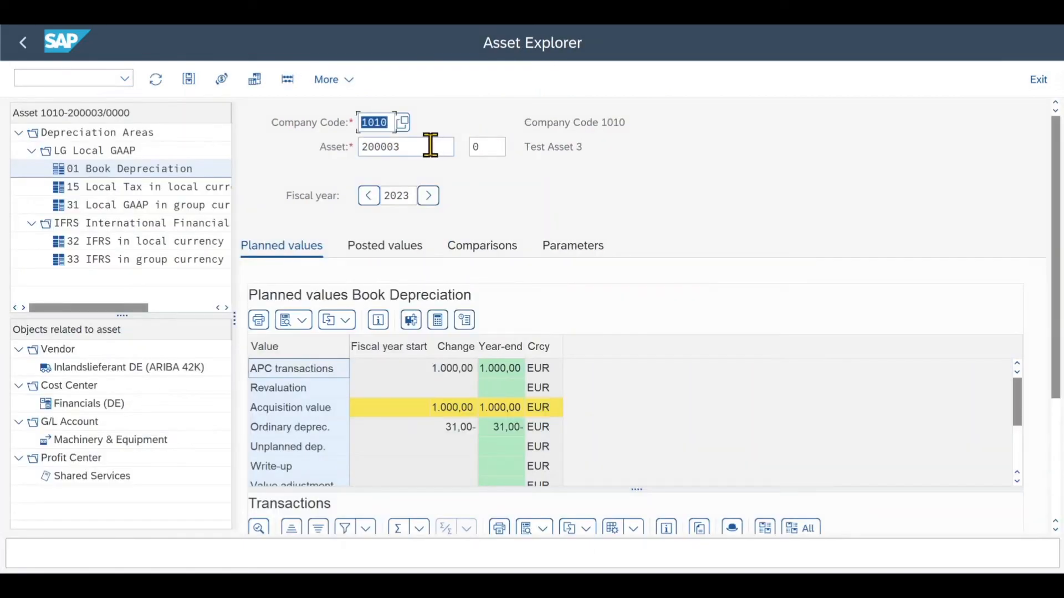
{"action": "double_click", "coordinate": [380, 123]}
{"action": "double_click", "coordinate": [383, 147]}
{"action": "left_click", "coordinate": [432, 147]}
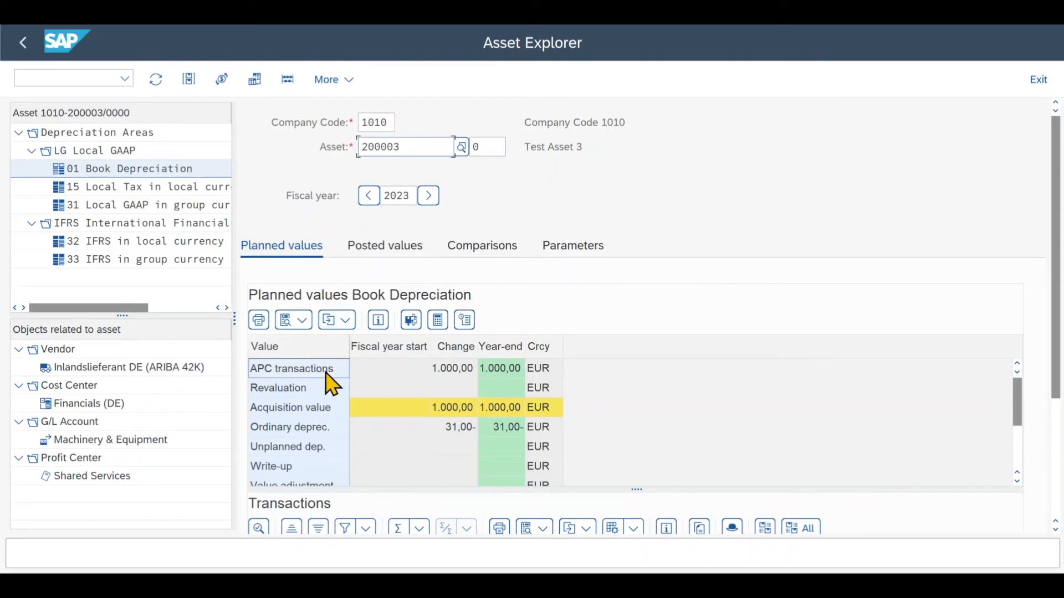
Step: Examine the asset's planned APC transactions, acquisition value and ordinary depreciation for fiscal year 2023 in the Book Depreciation area
{"action": "left_click", "coordinate": [460, 376]}
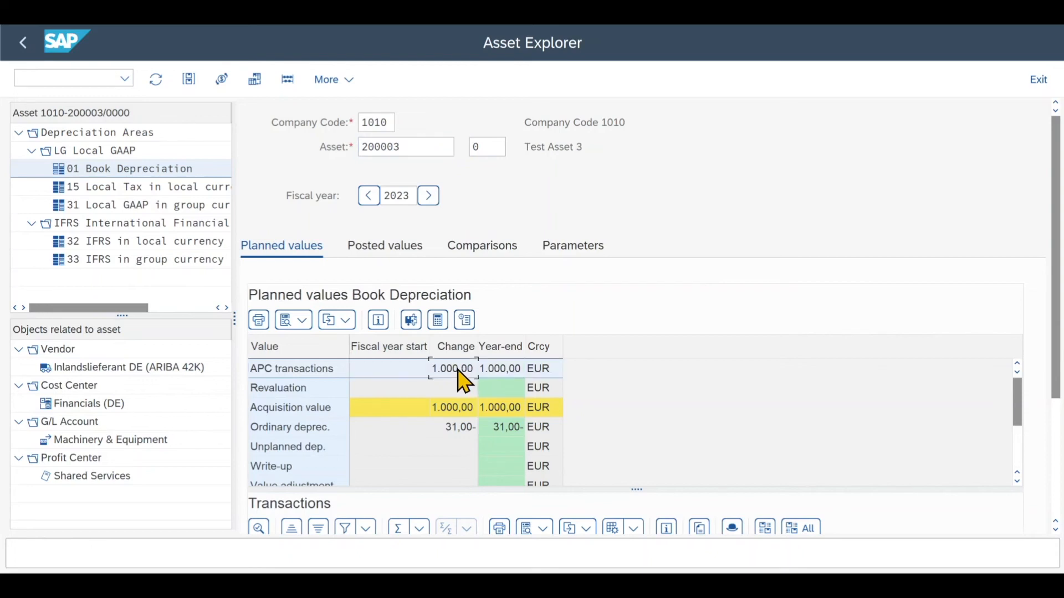
{"action": "left_click", "coordinate": [450, 414]}
{"action": "left_click", "coordinate": [296, 435]}
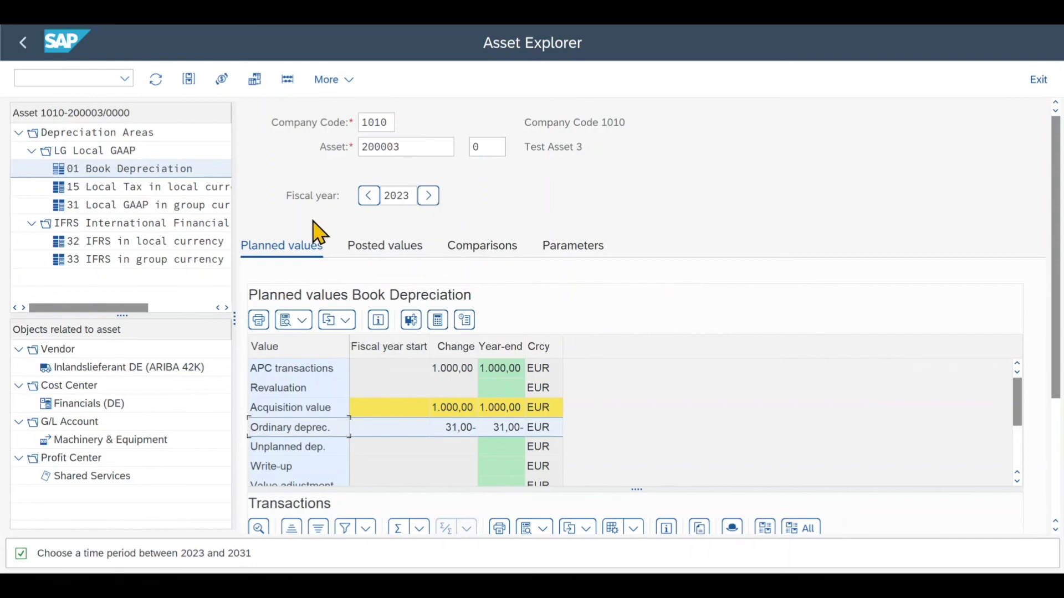
Step: Display the asset's planned values for fiscal year 2024 and switch to depreciation area 15 Local Tax in local currency
{"action": "left_click", "coordinate": [430, 200]}
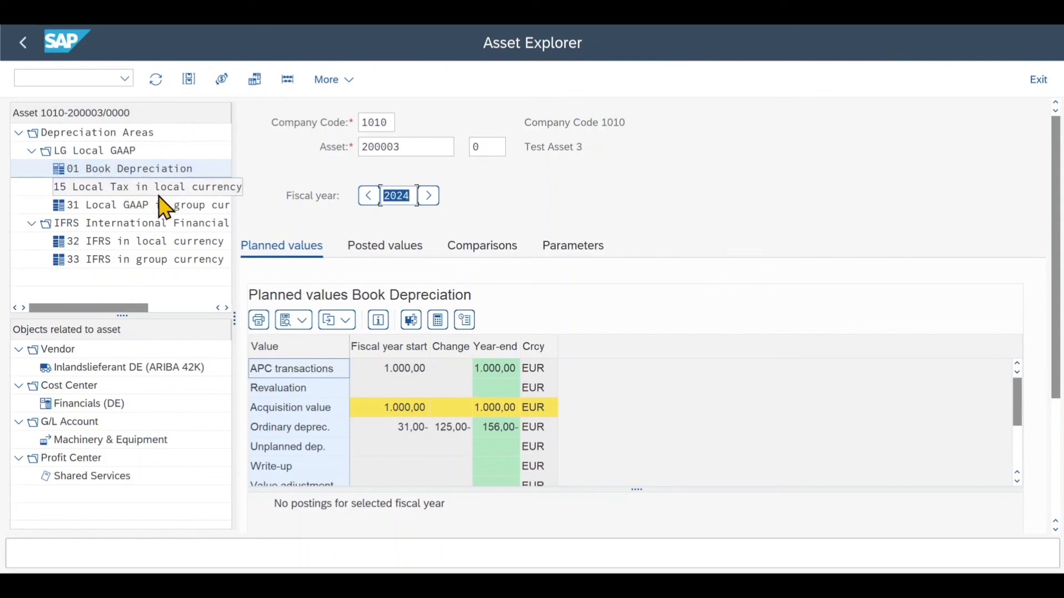
{"action": "left_click", "coordinate": [107, 190]}
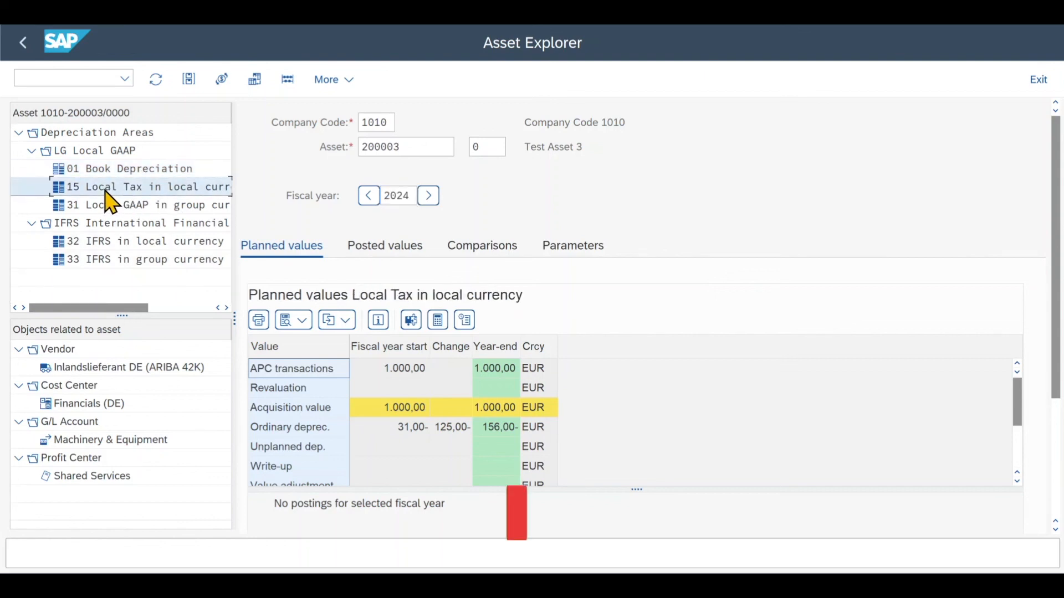